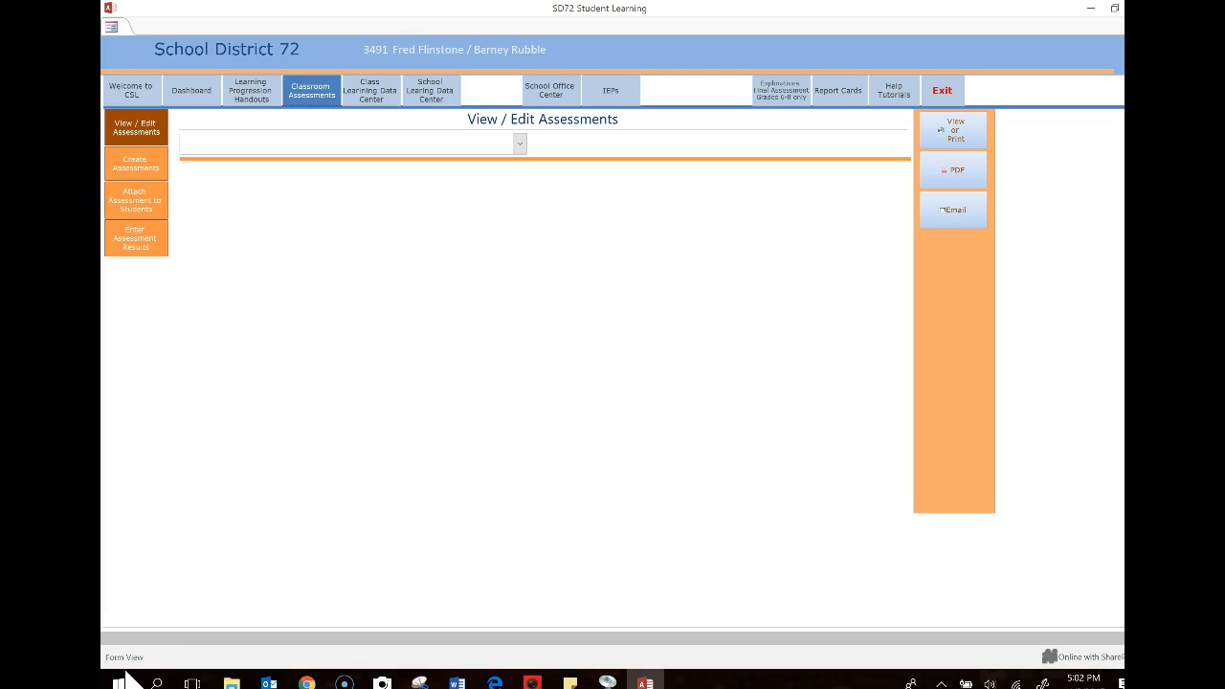
Open the "Grade 4: Behaviours for Successful Learning" assessment for viewing and editing.
left_click(145, 136)
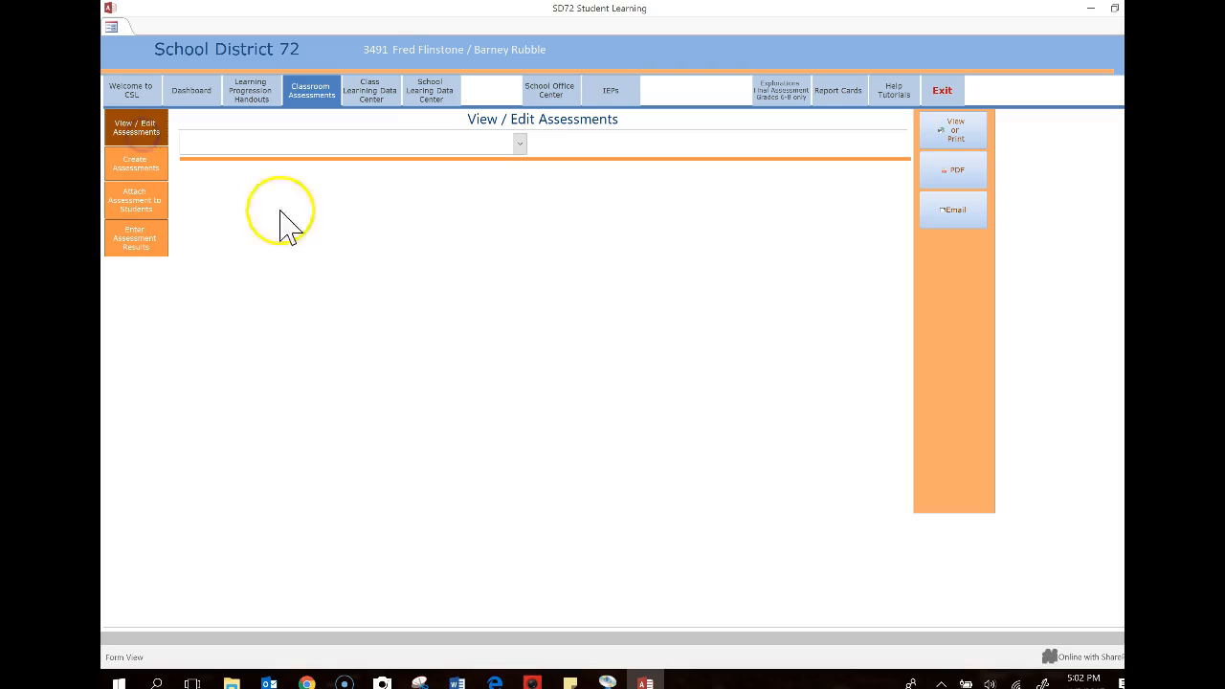
left_click(519, 144)
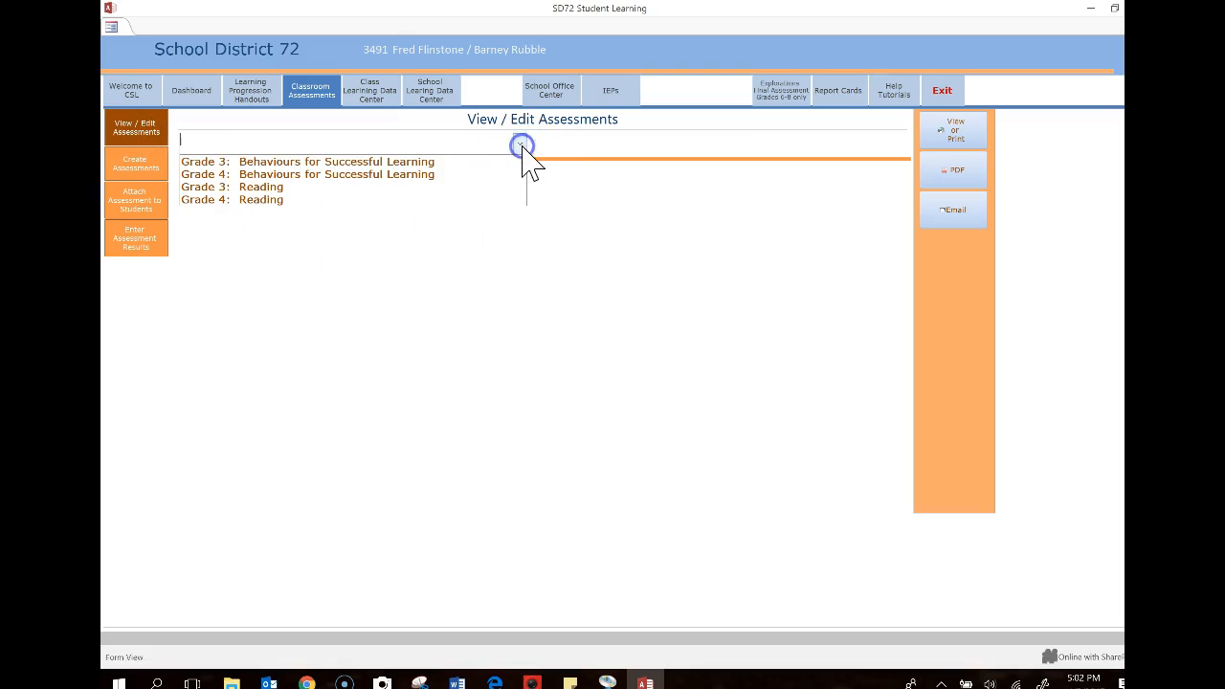
left_click(459, 174)
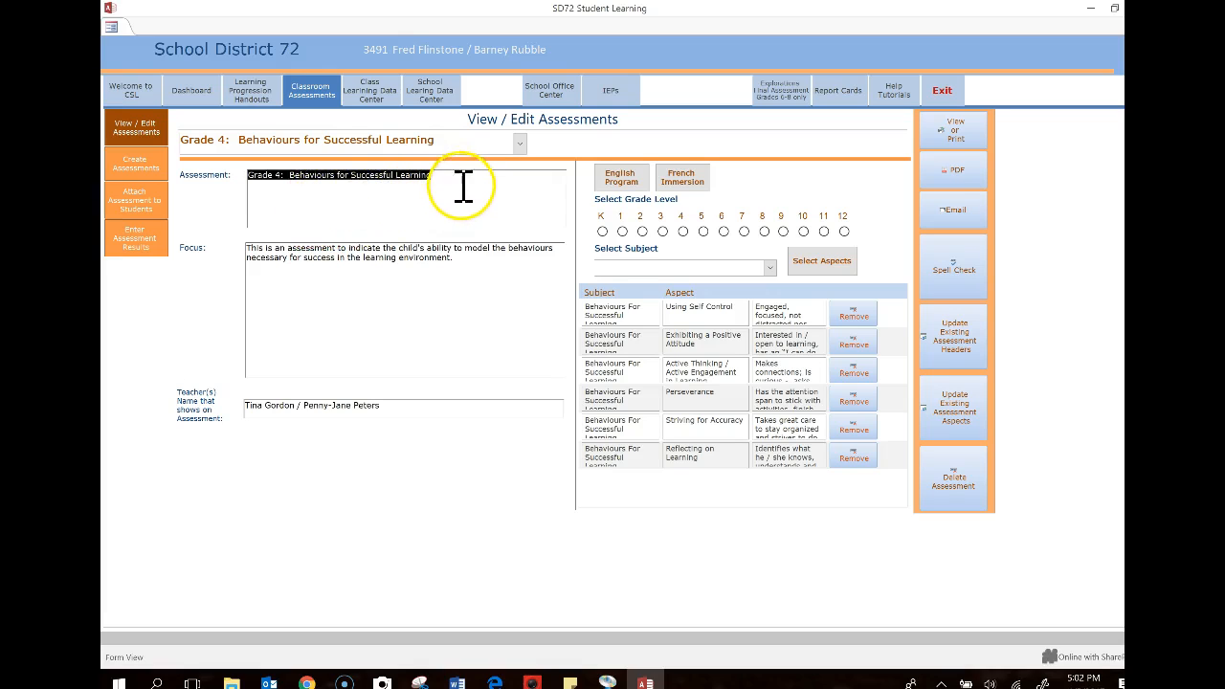
Try adding a line of filler text after the existing Focus description, and delete it again.
left_click(483, 266)
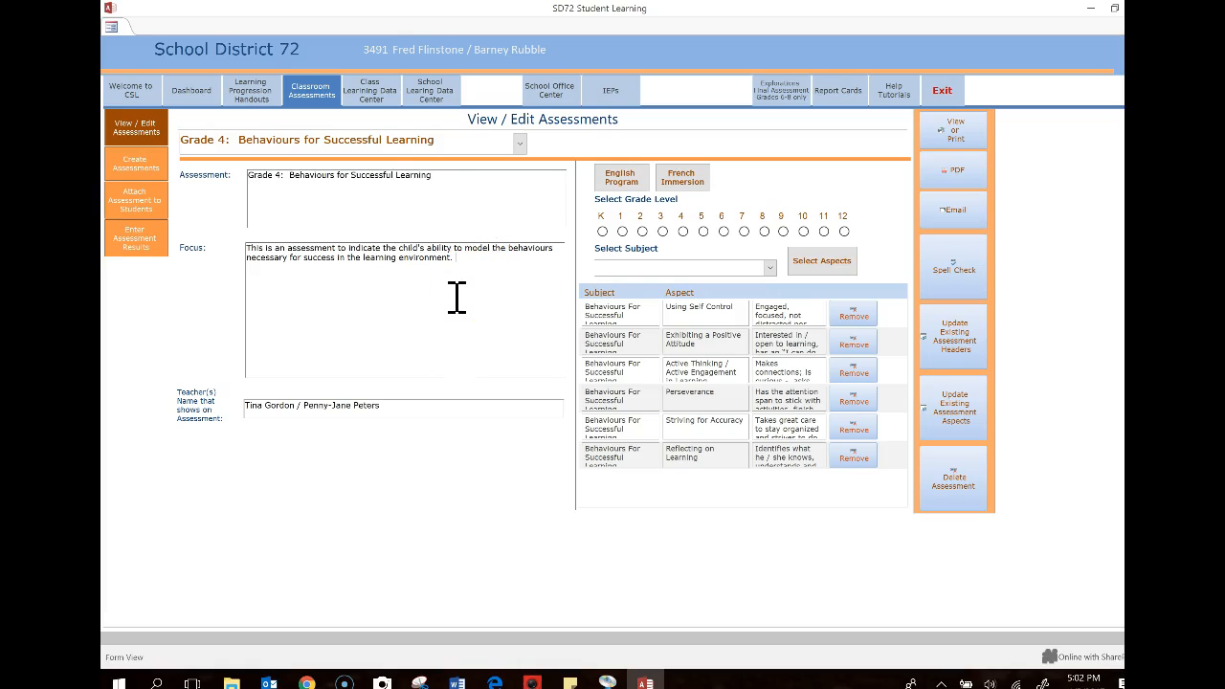
type("aslkjdfaslfjaslfjkasfkljkasldfjslfjslfj")
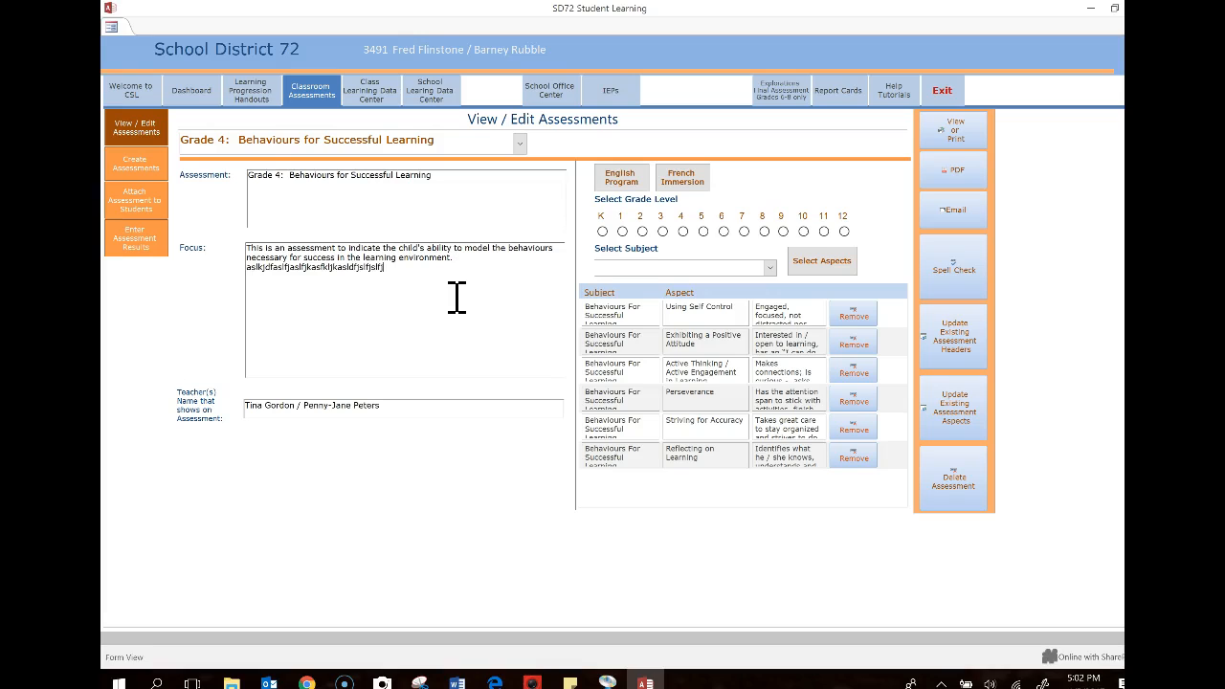
left_click_drag(379, 269, 243, 274)
key("BackSpace")
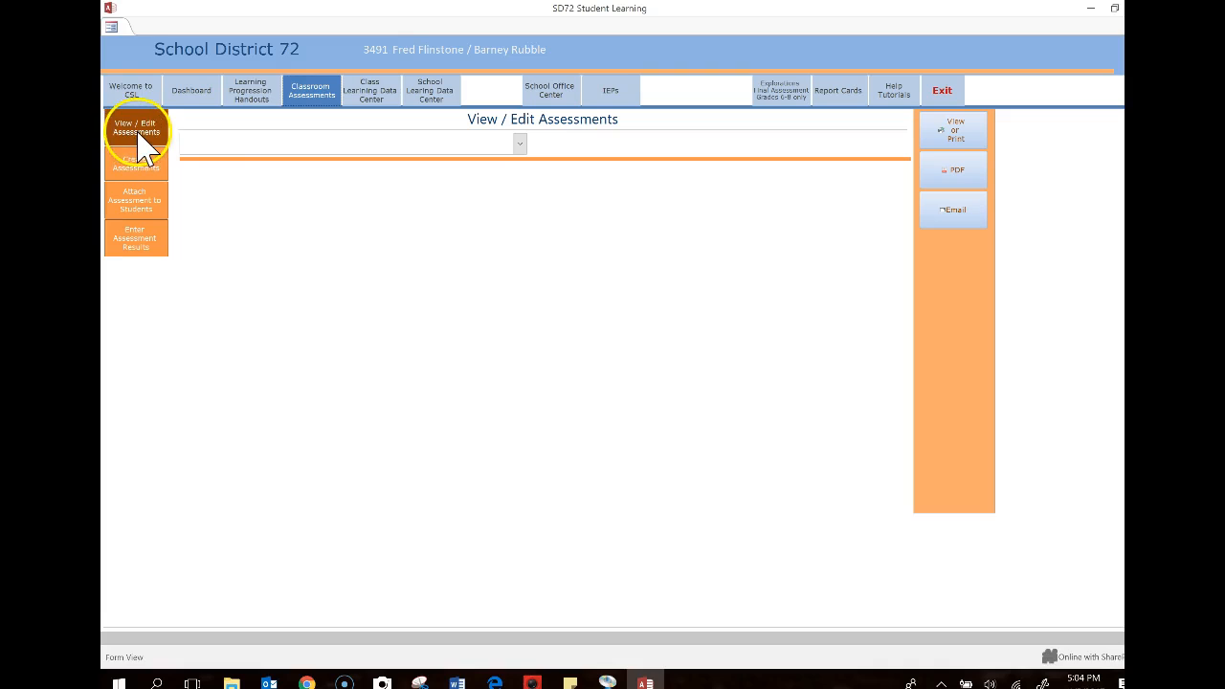
Open the "Grade 3: Behaviours for Successful Learning" assessment for viewing and editing.
left_click(520, 143)
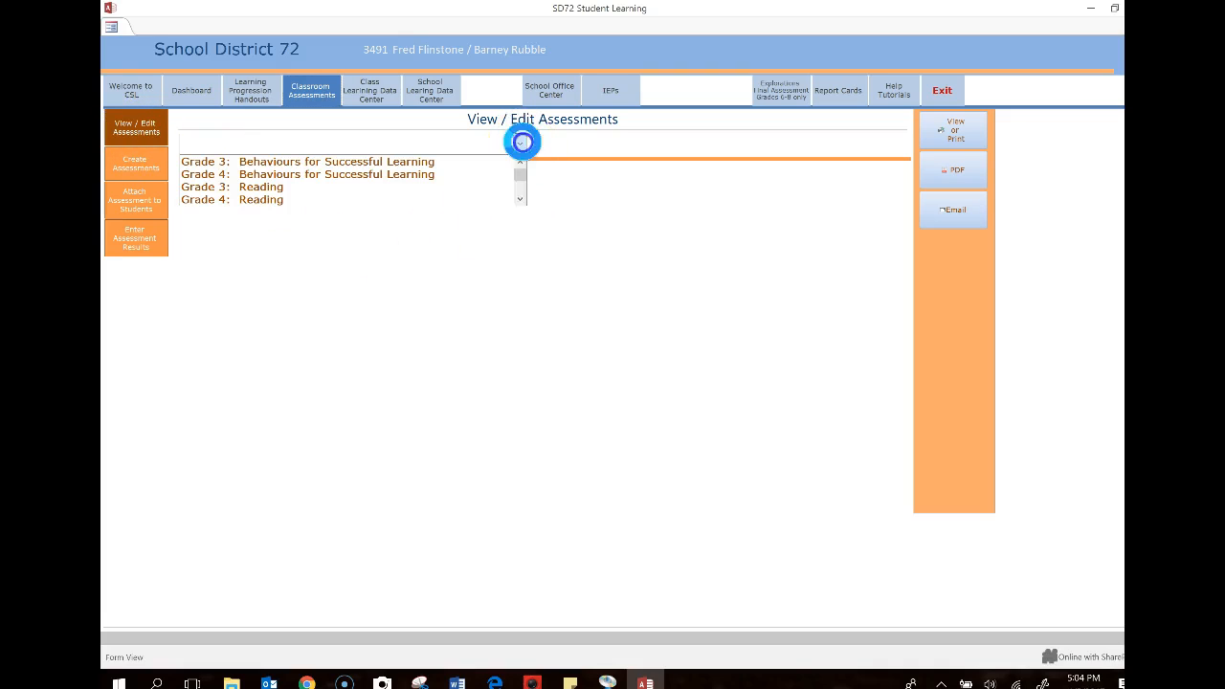
left_click(474, 162)
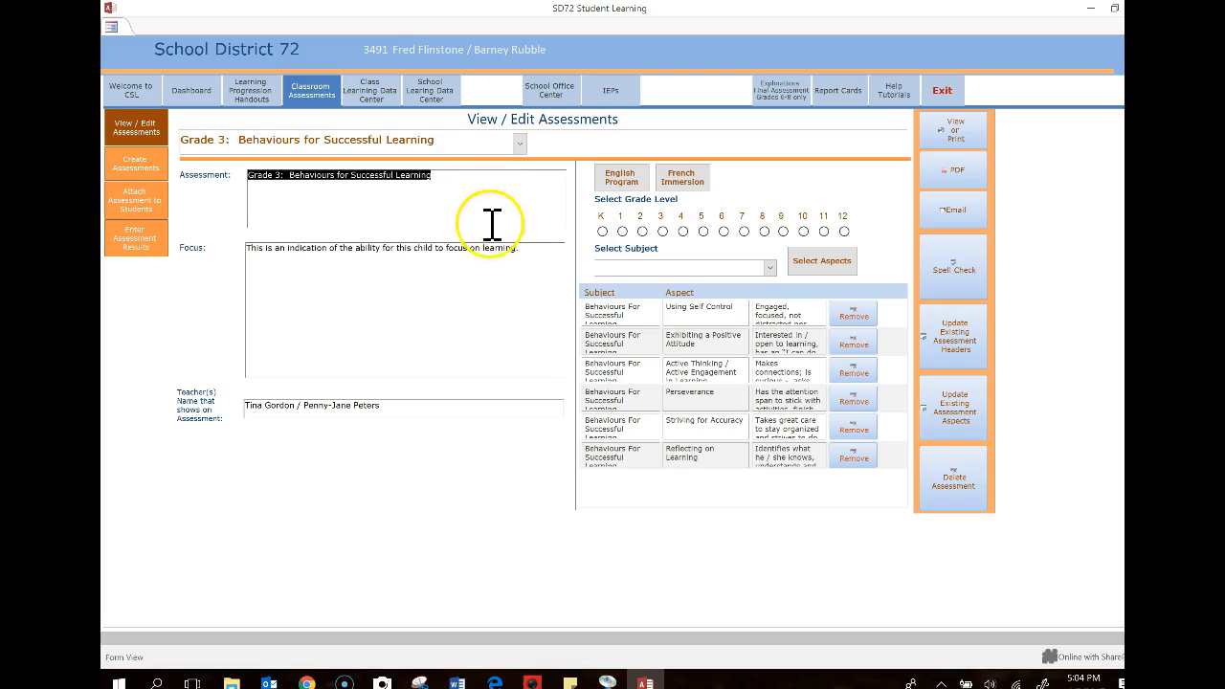
Try extending the Grade 3 assessment's Focus with filler text, and remove the added text.
left_click(450, 296)
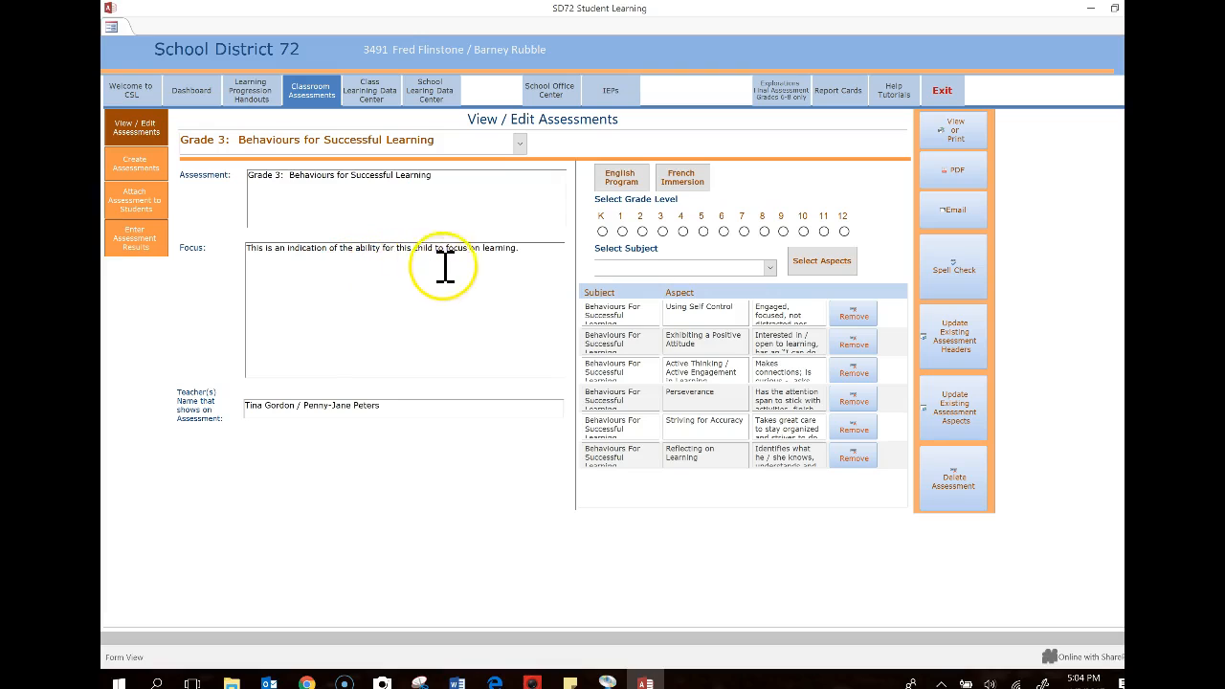
left_click(549, 279)
type("Afikjasldfjasd;lkfjo;iwefilhas;ofhwfh")
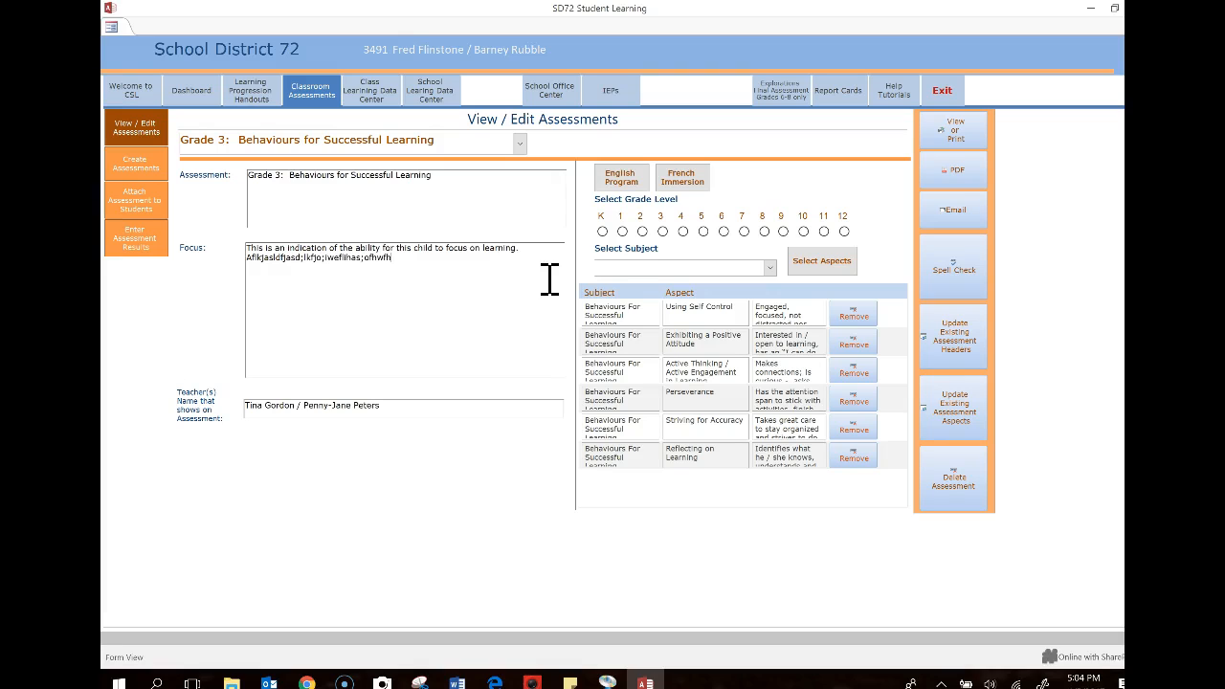
left_click(243, 262)
left_click_drag(397, 260, 231, 273)
key("BackSpace")
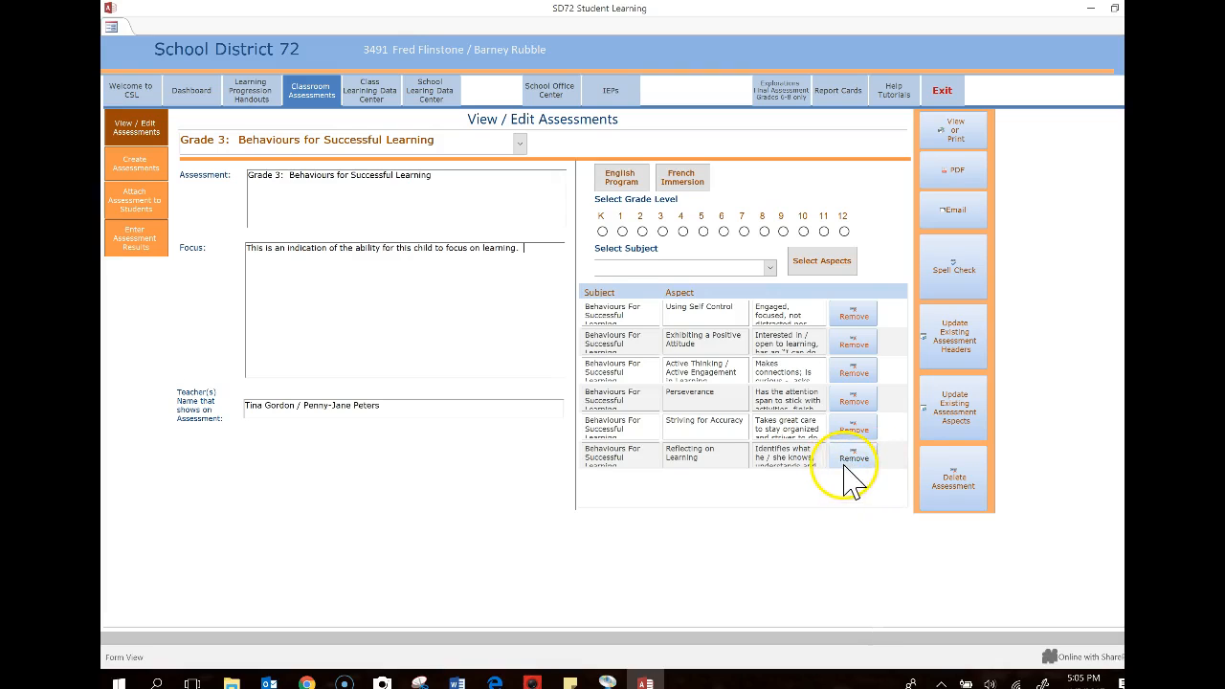
Select grade level 2 and view the subjects offered for it without choosing one.
left_click(642, 231)
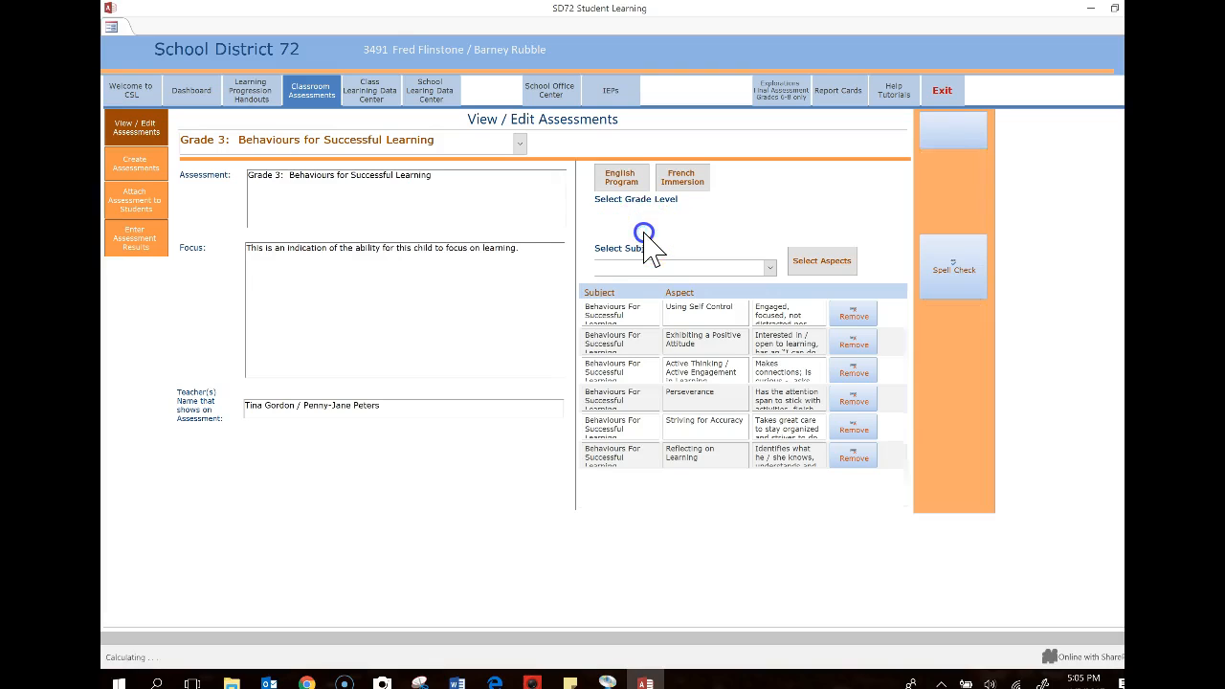
left_click(769, 268)
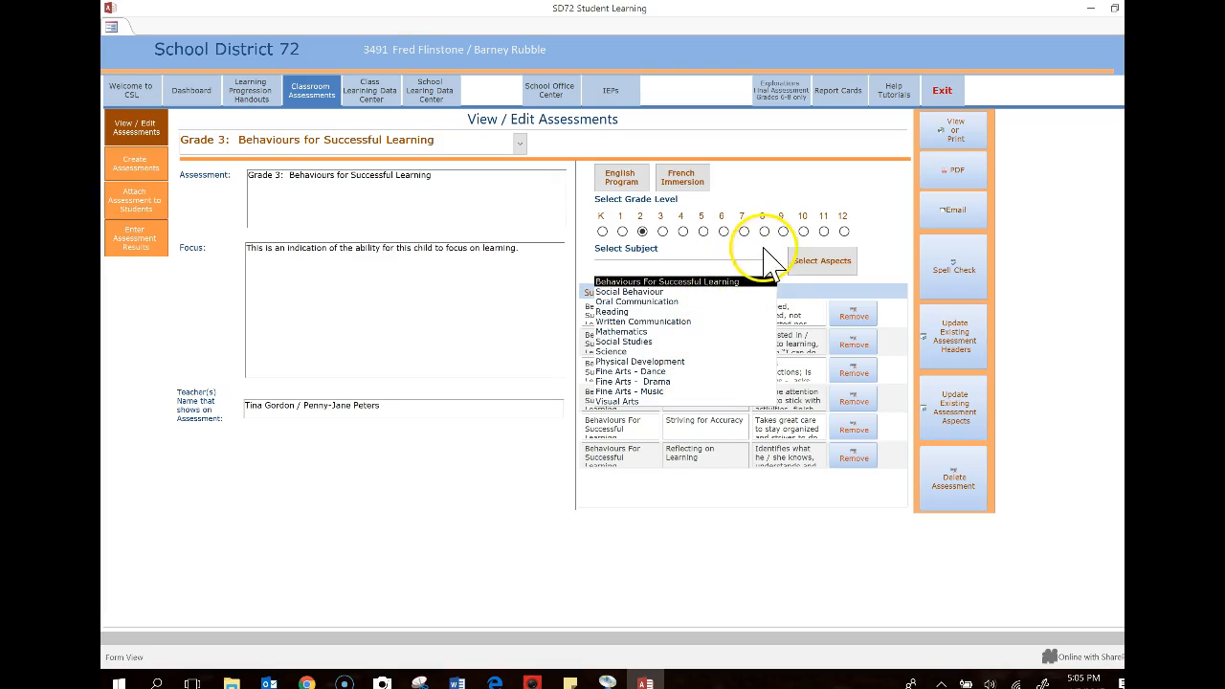
left_click(763, 249)
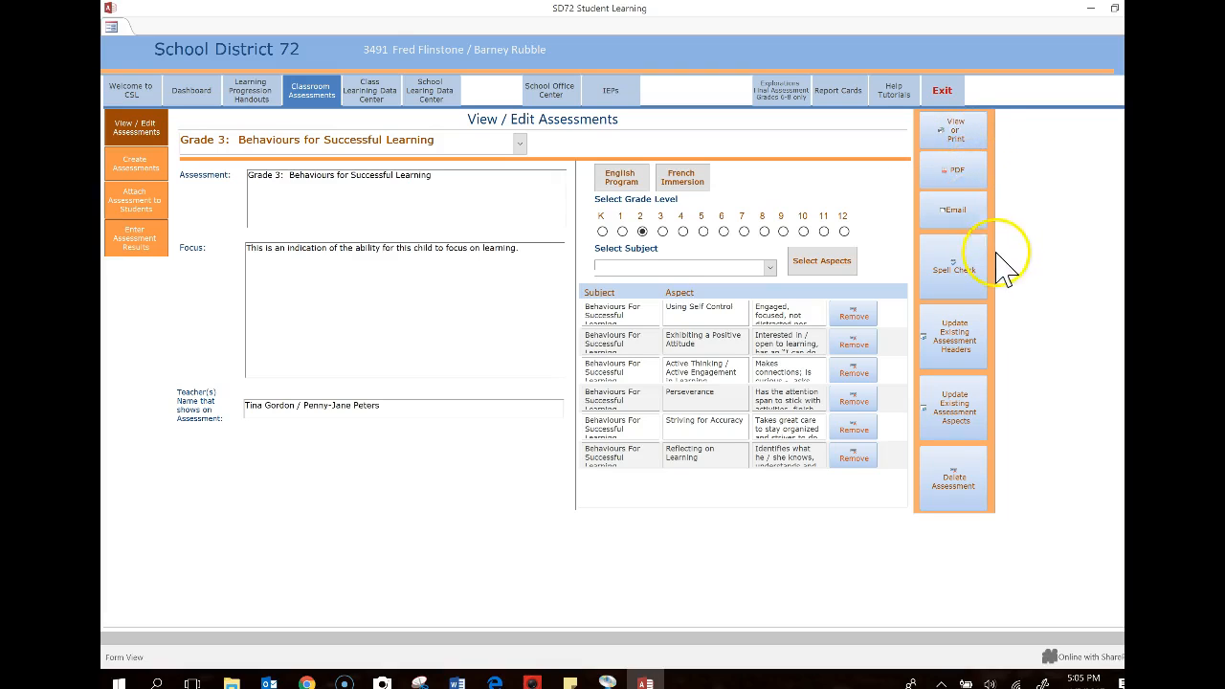
Spell-check the Grade 3 assessment without accepting suggestions, and start the update of existing assessment headers.
left_click(966, 288)
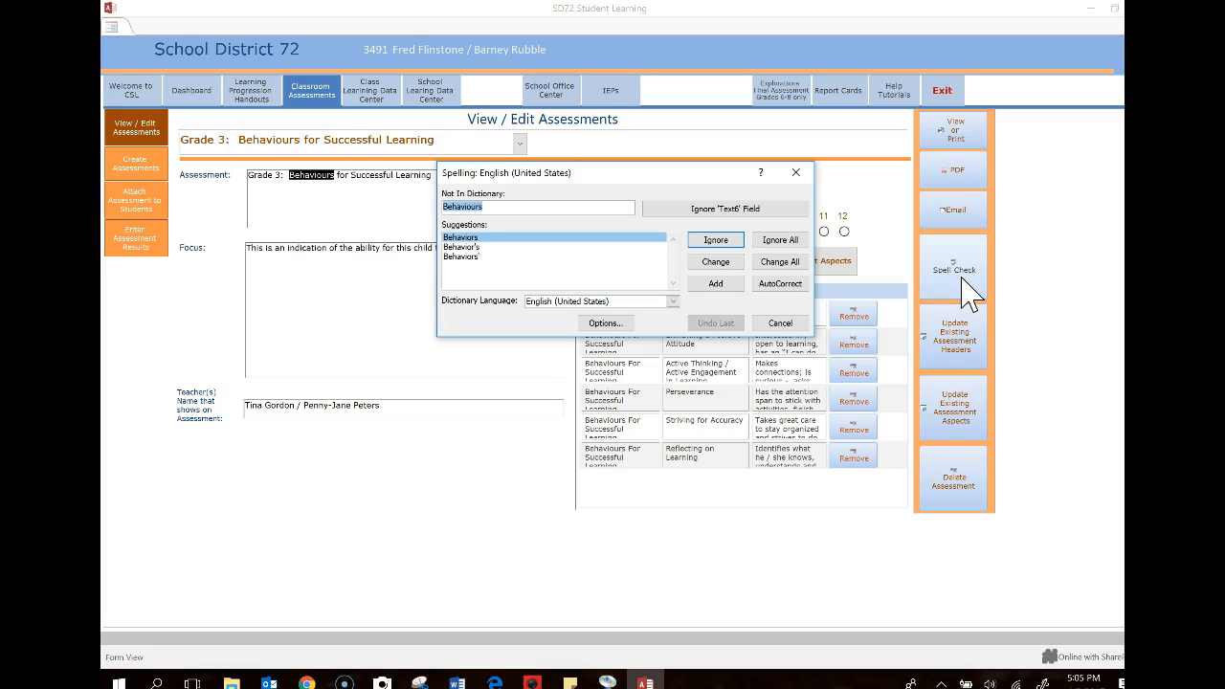
left_click(780, 323)
left_click(624, 273)
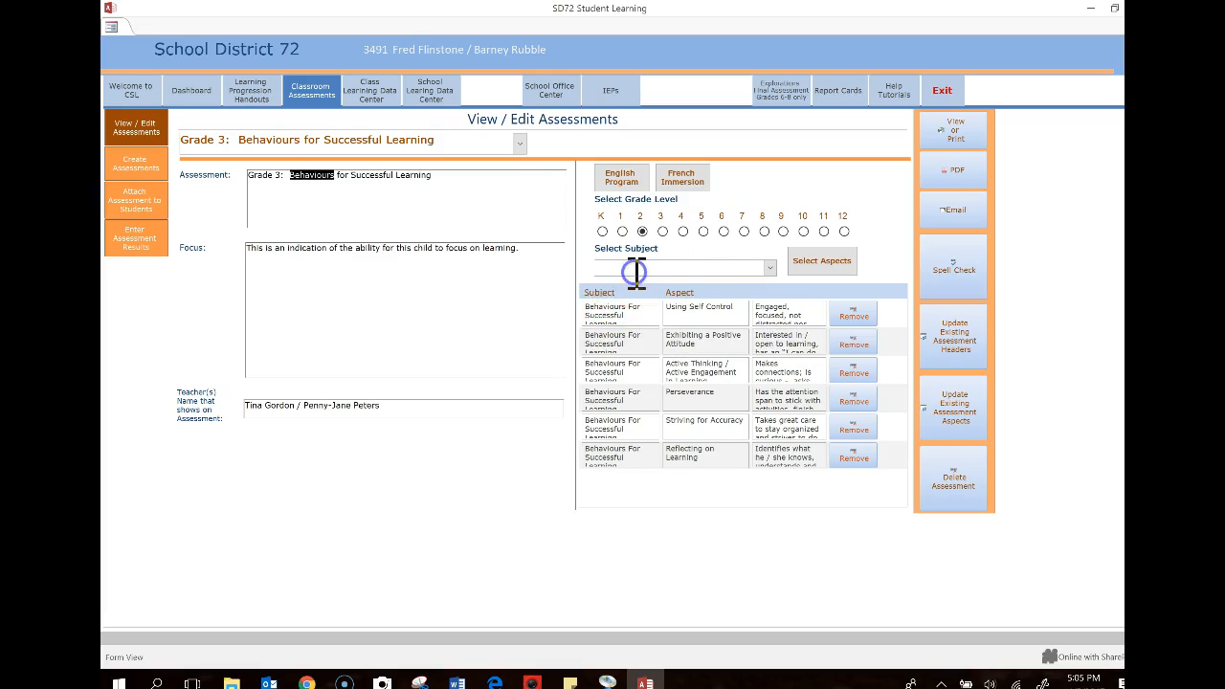
left_click(970, 350)
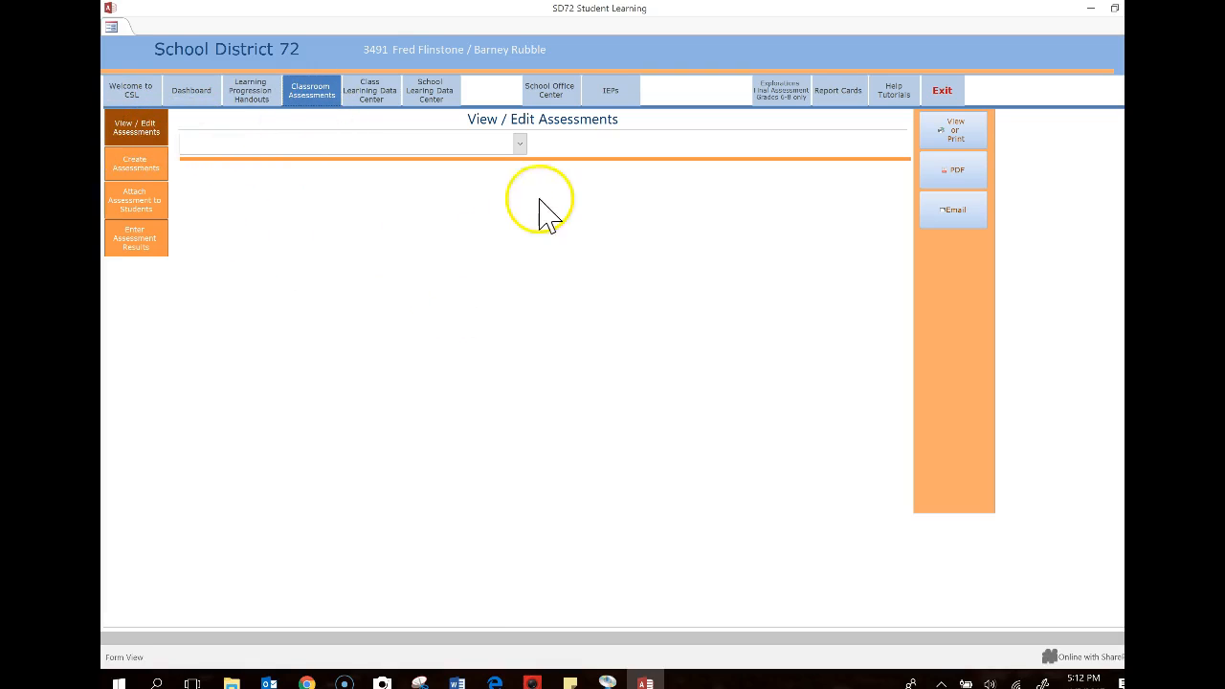
Open the "Group Writing Project: Sample Assessment to share with others." assessment and append "Safjasl;dfjasl;fjsad;lfj" to its Focus.
left_click(519, 146)
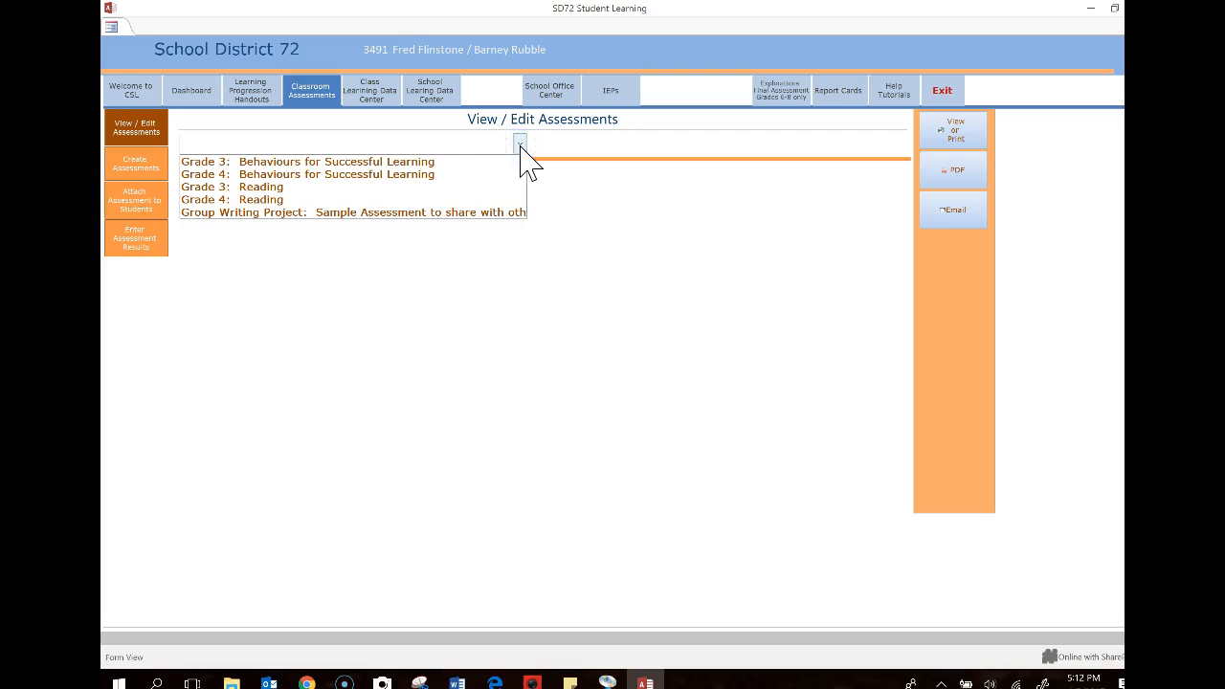
left_click(459, 213)
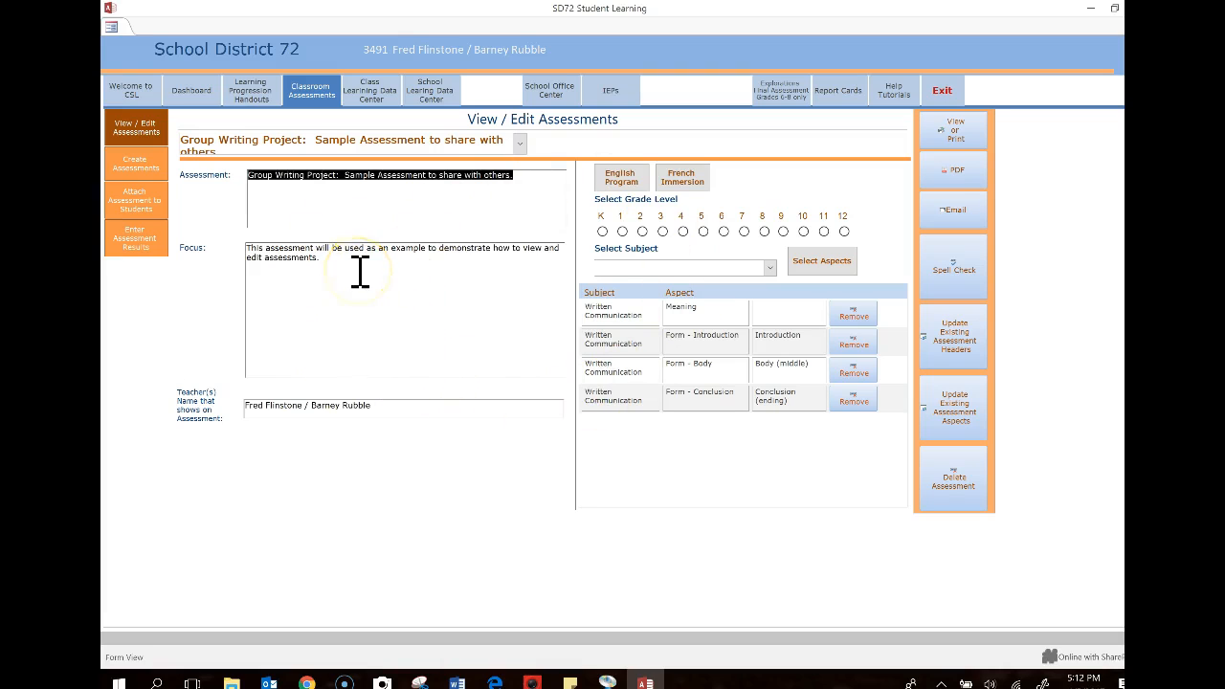
left_click(393, 208)
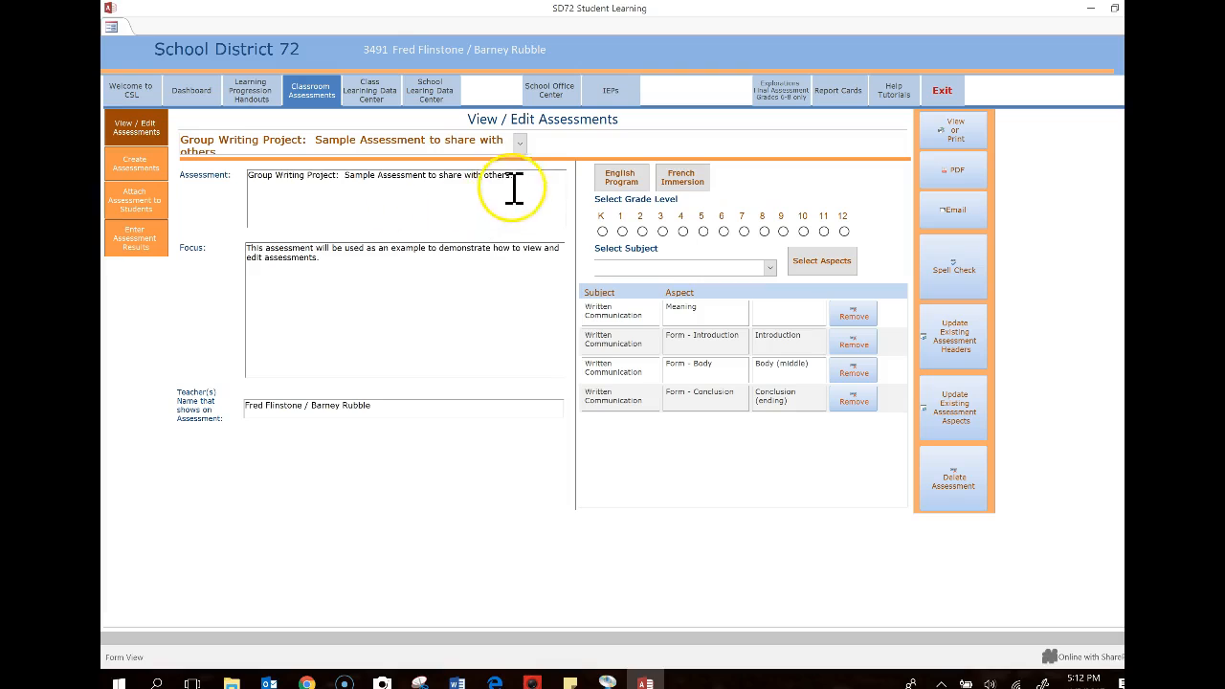
left_click(338, 269)
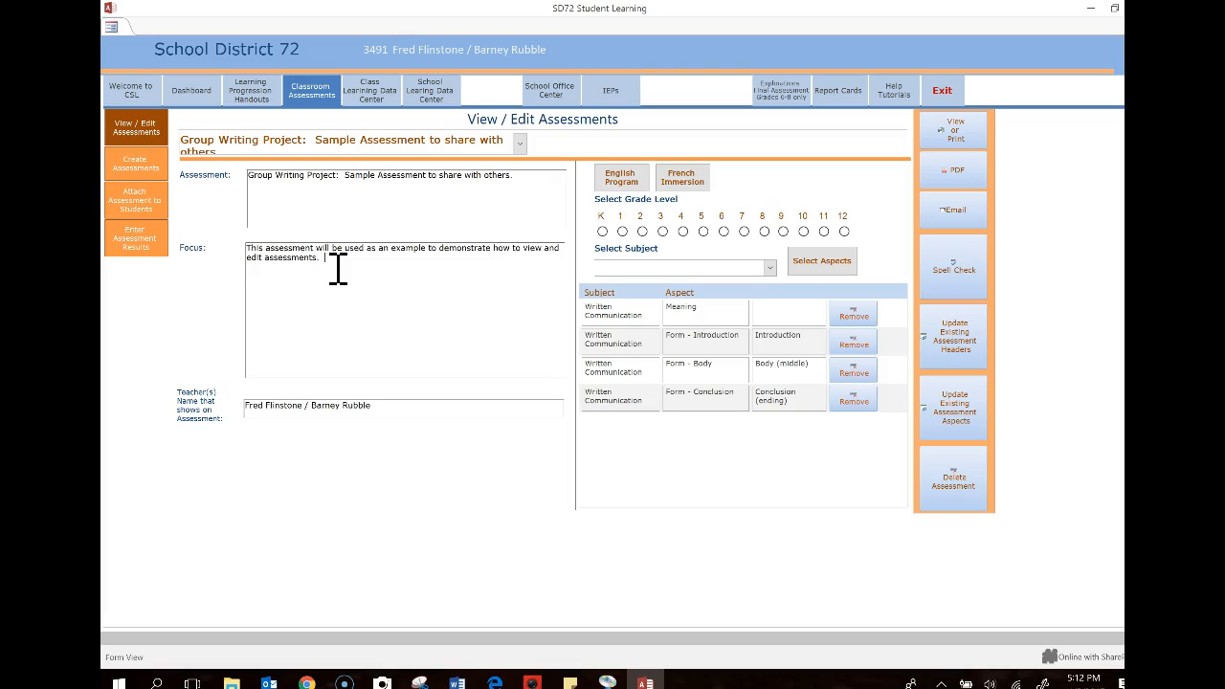
type("sa;asl;dfjasl;fjsad;lfj")
Delete the second teacher's name from the teacher names shown on the assessment.
left_click(400, 406)
left_click(266, 394)
left_click_drag(383, 411, 309, 407)
key("BackSpace")
Choose grade level 4 and the subject Social Behaviour, and open its list of aspects.
left_click(771, 270)
left_click(771, 270)
left_click(682, 231)
left_click(770, 270)
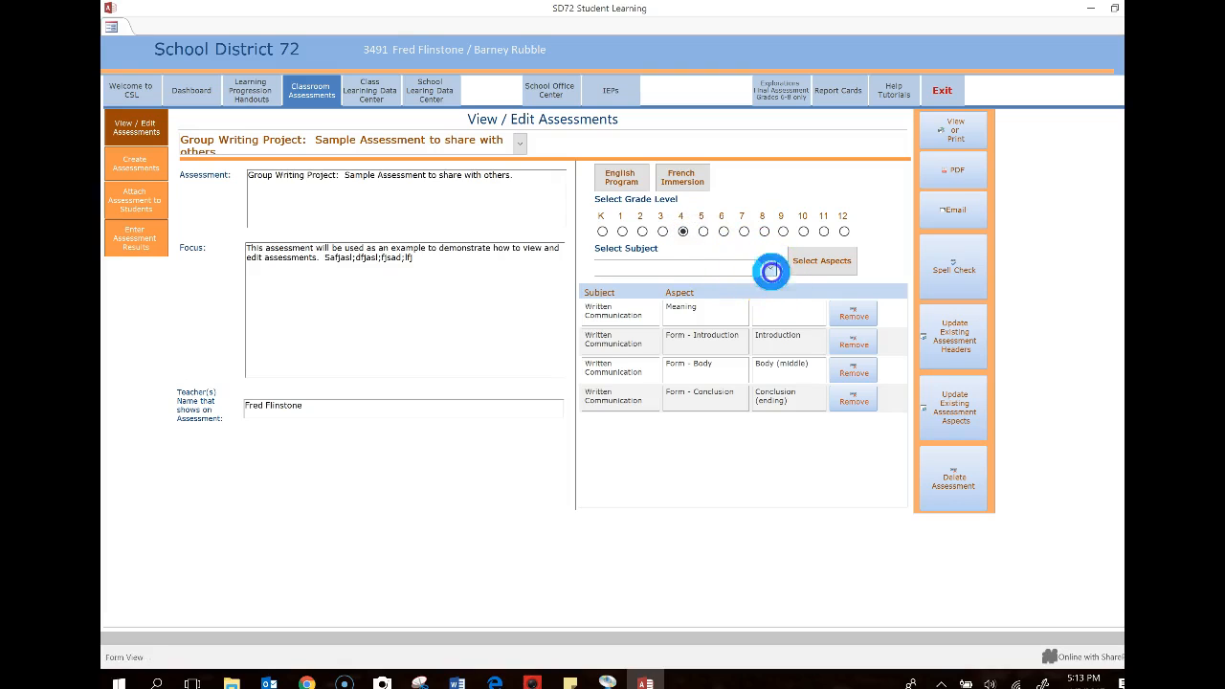
left_click(718, 291)
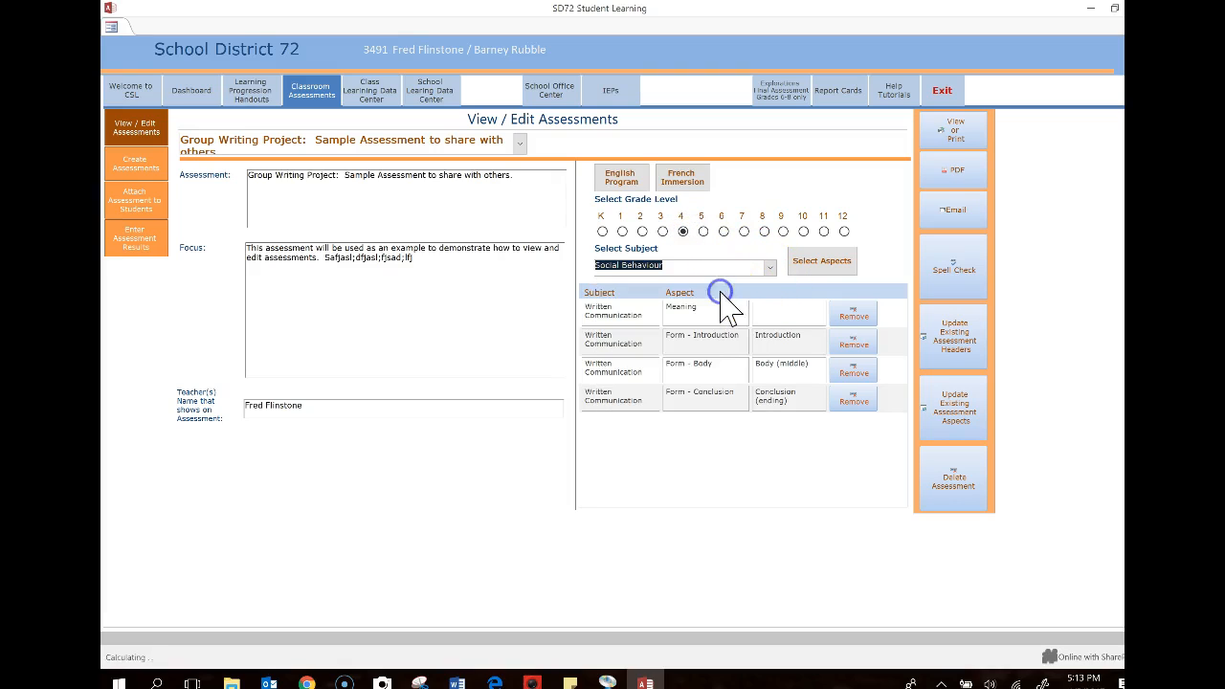
left_click(825, 267)
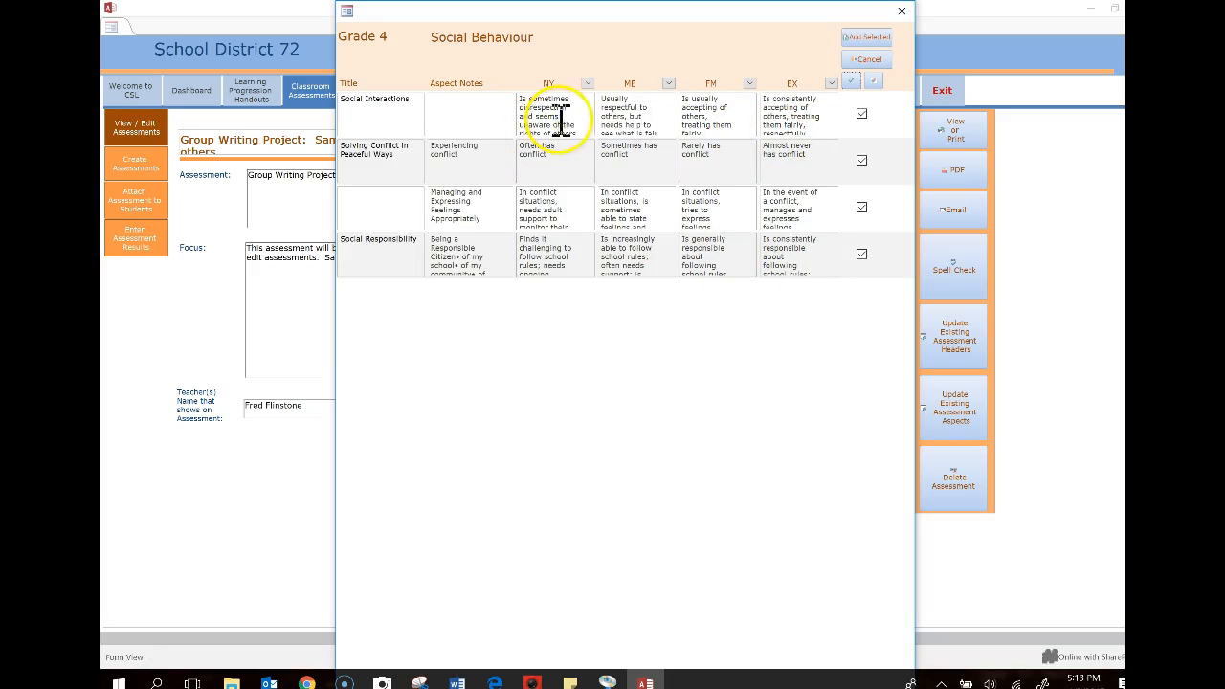
Add only the Social Interactions aspect to the assessment, excluding the conflict and Social Responsibility aspects.
left_click(862, 161)
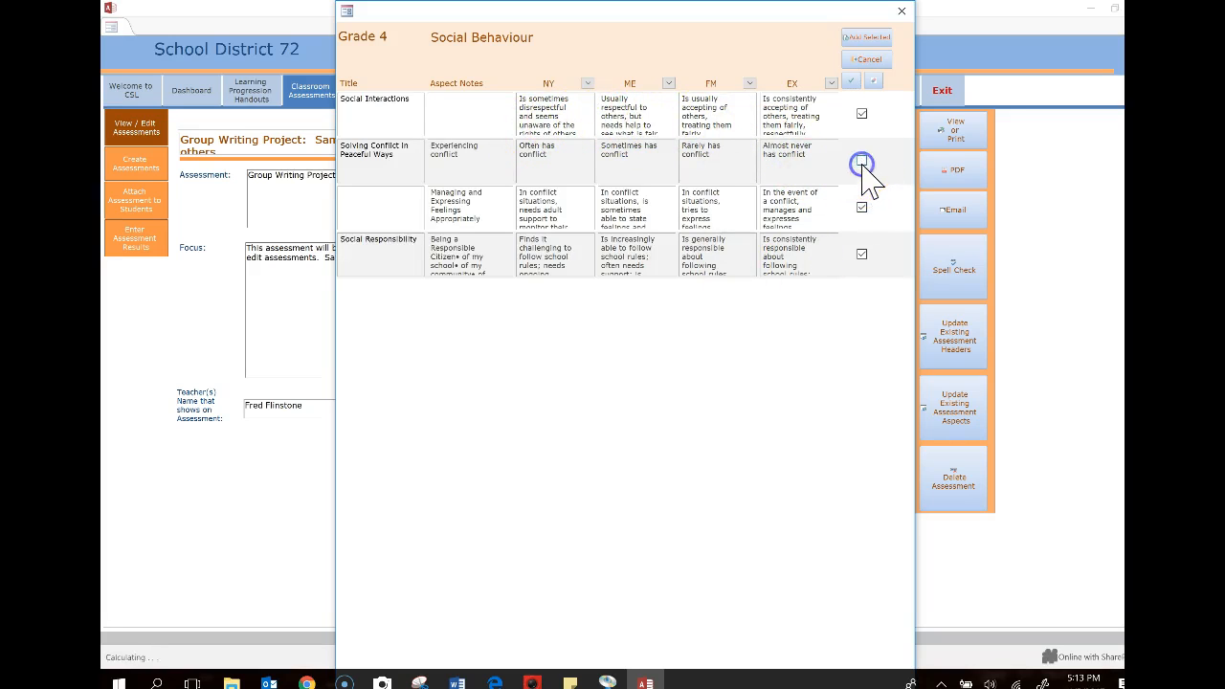
left_click(861, 207)
left_click(861, 255)
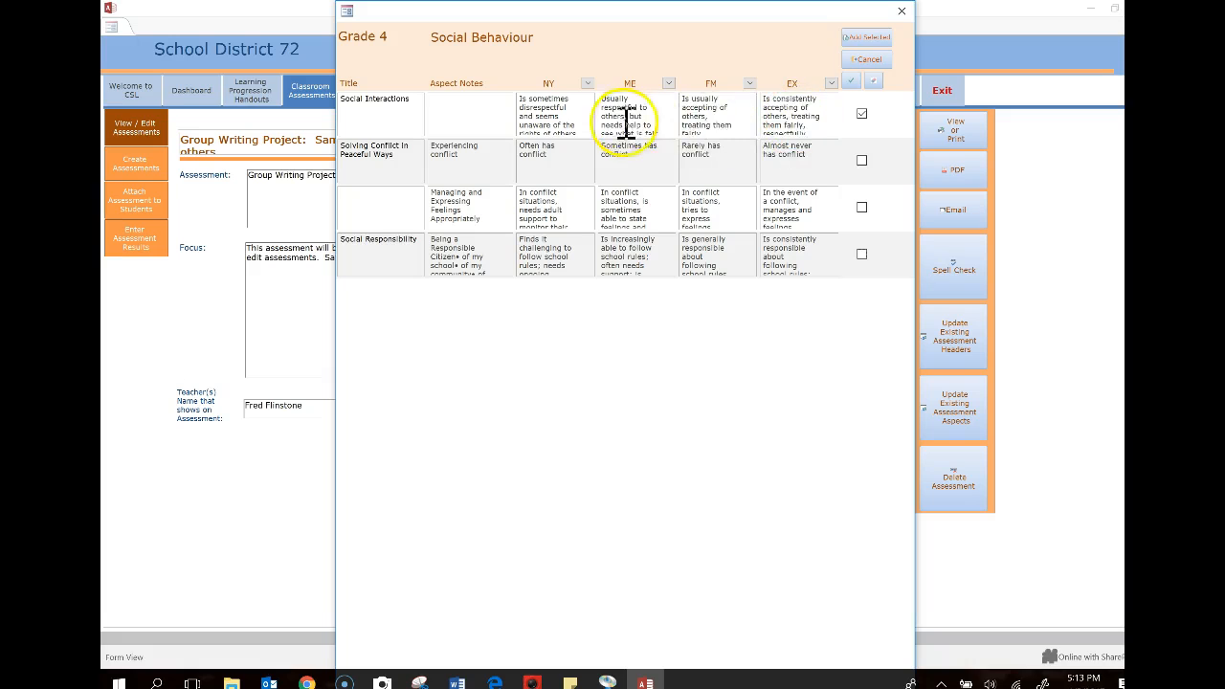
left_click(858, 36)
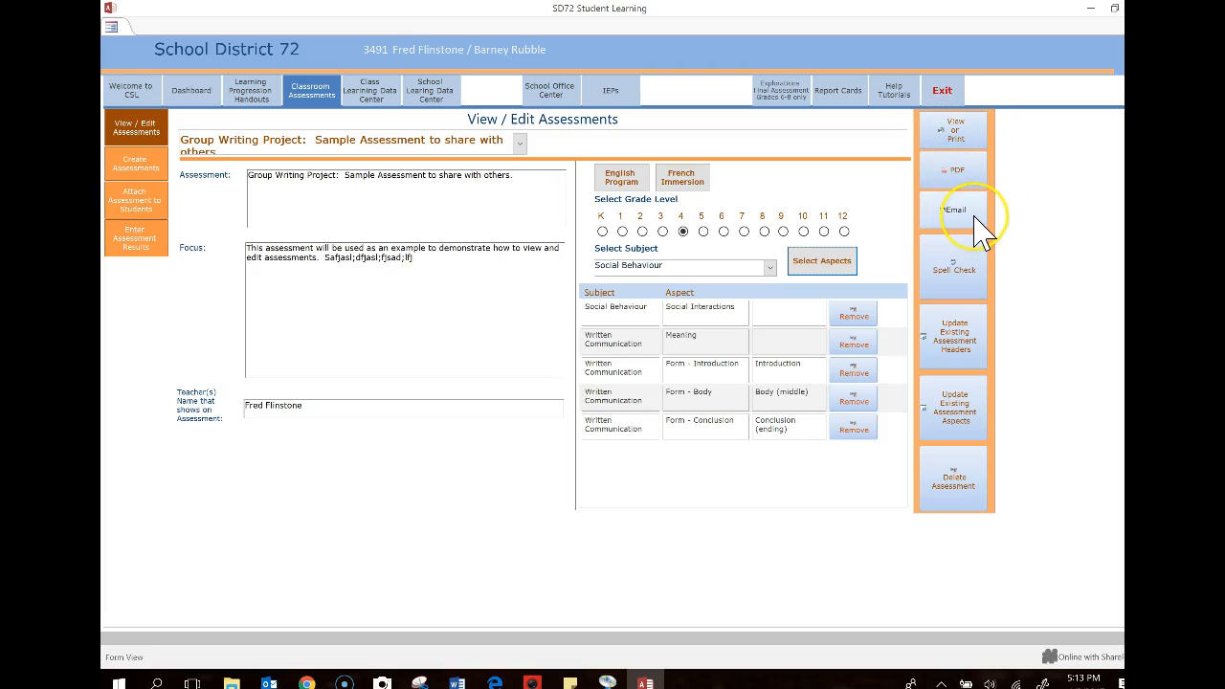
Spell-check the Group Writing Project assessment and cancel without changing the flagged text.
left_click(962, 283)
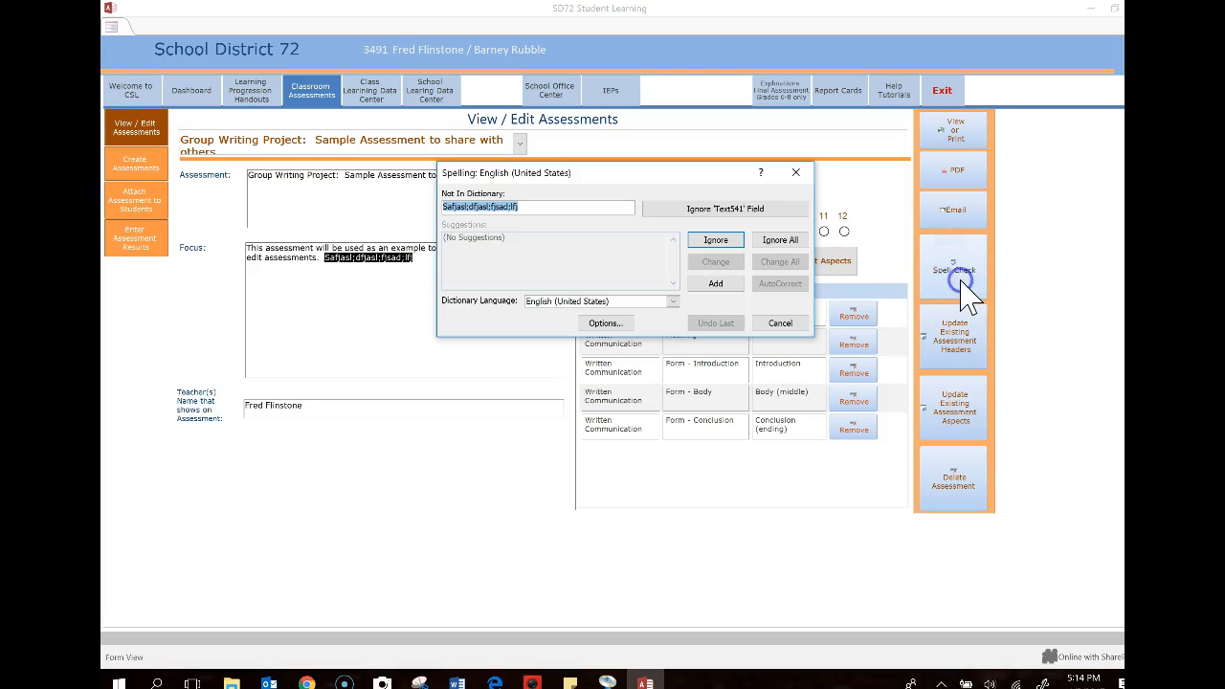
left_click(783, 323)
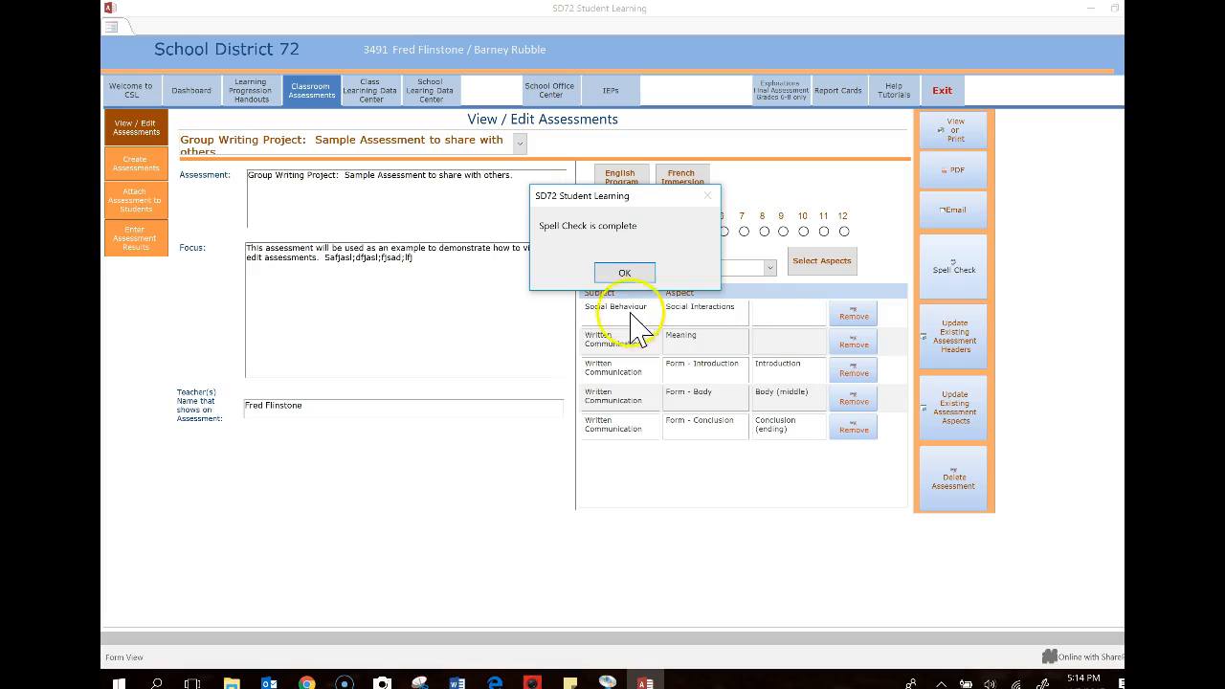
left_click(627, 273)
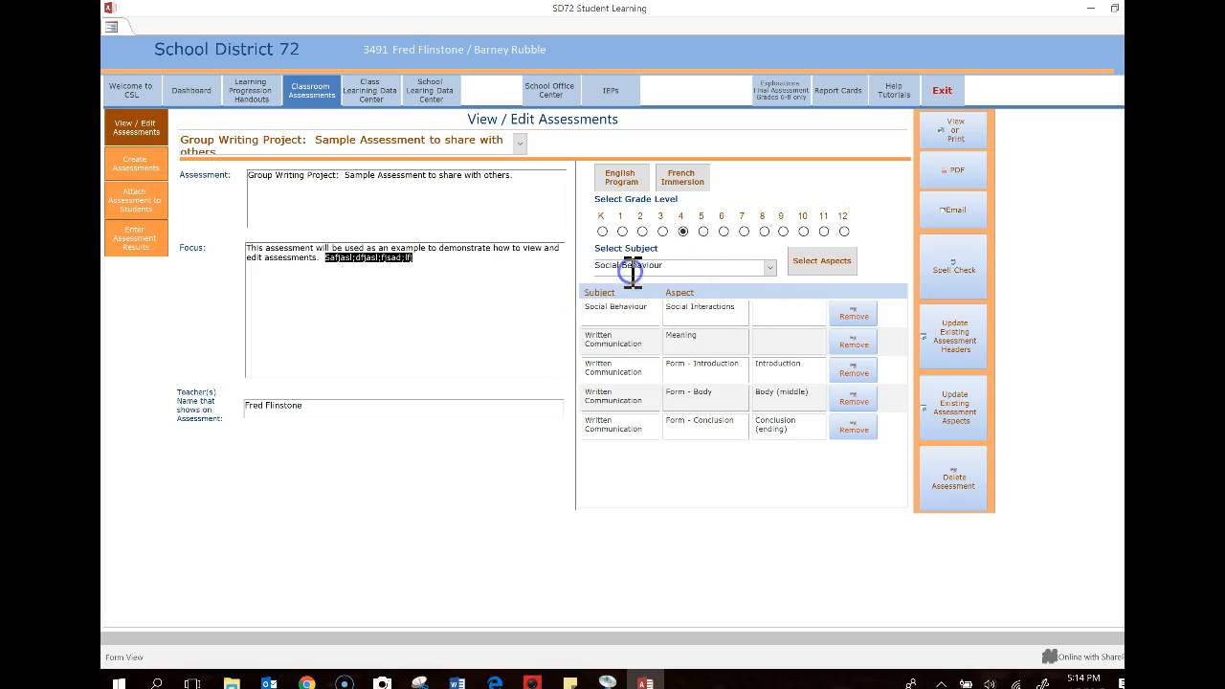
left_click(957, 273)
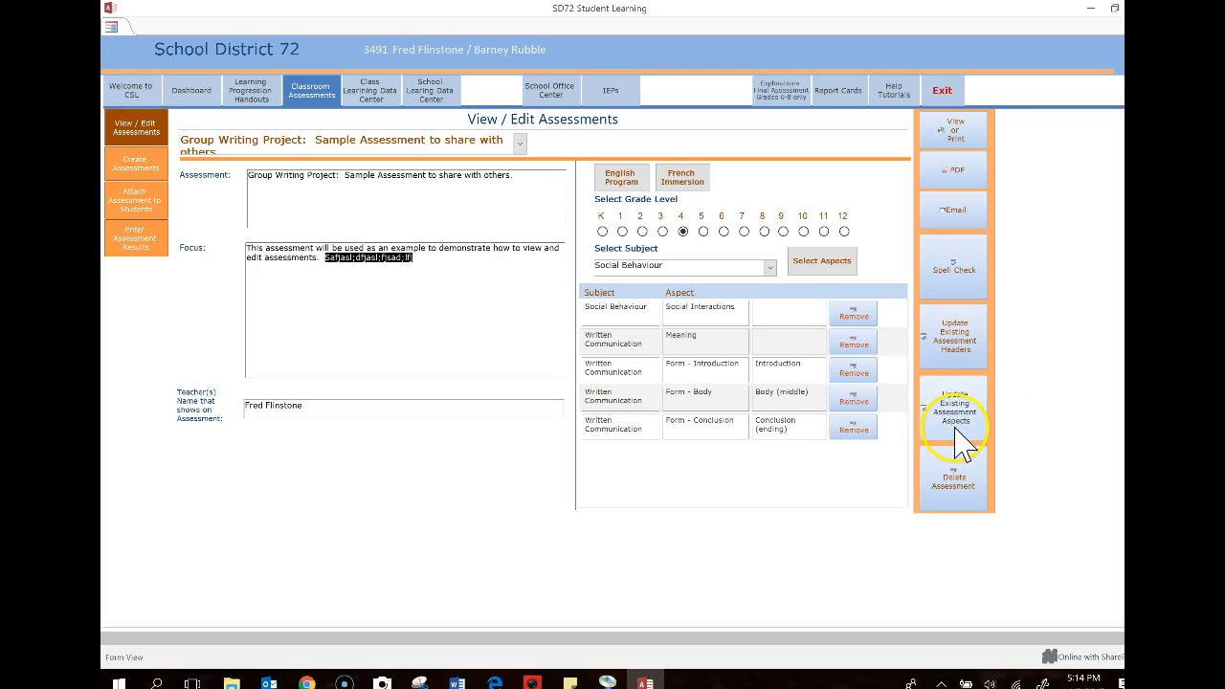
In the header update for existing assessments, leave only the grade 01 and 07 students selected, and close without updating.
left_click(960, 350)
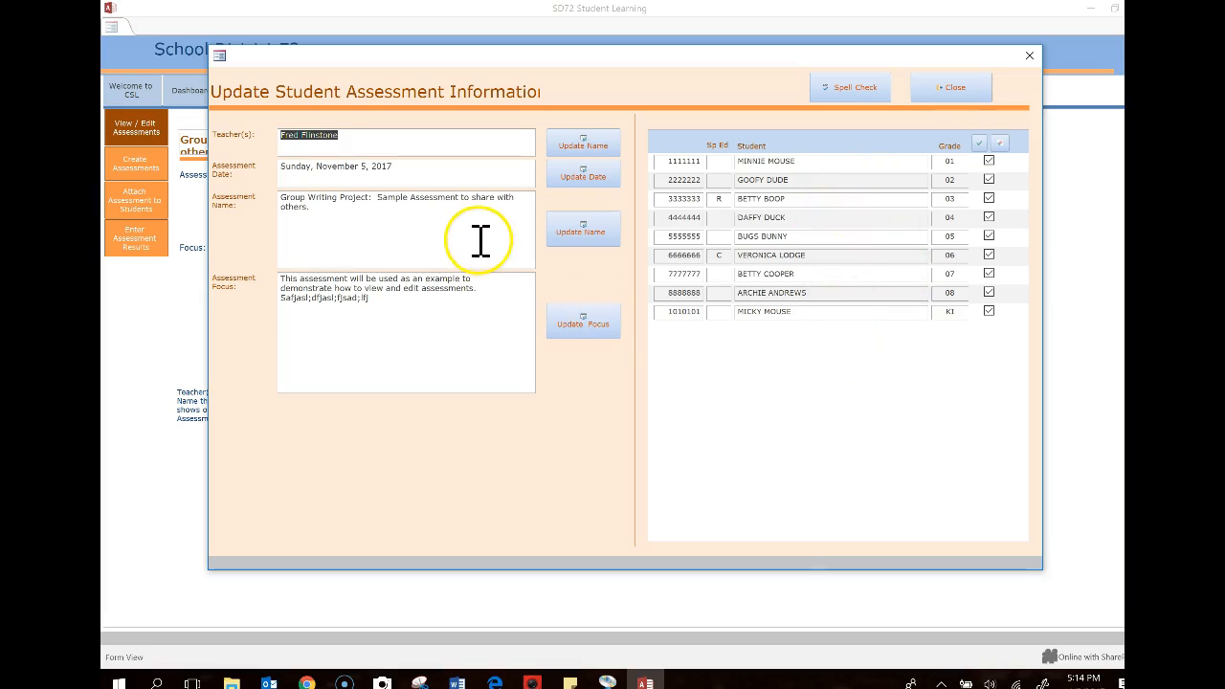
left_click(428, 232)
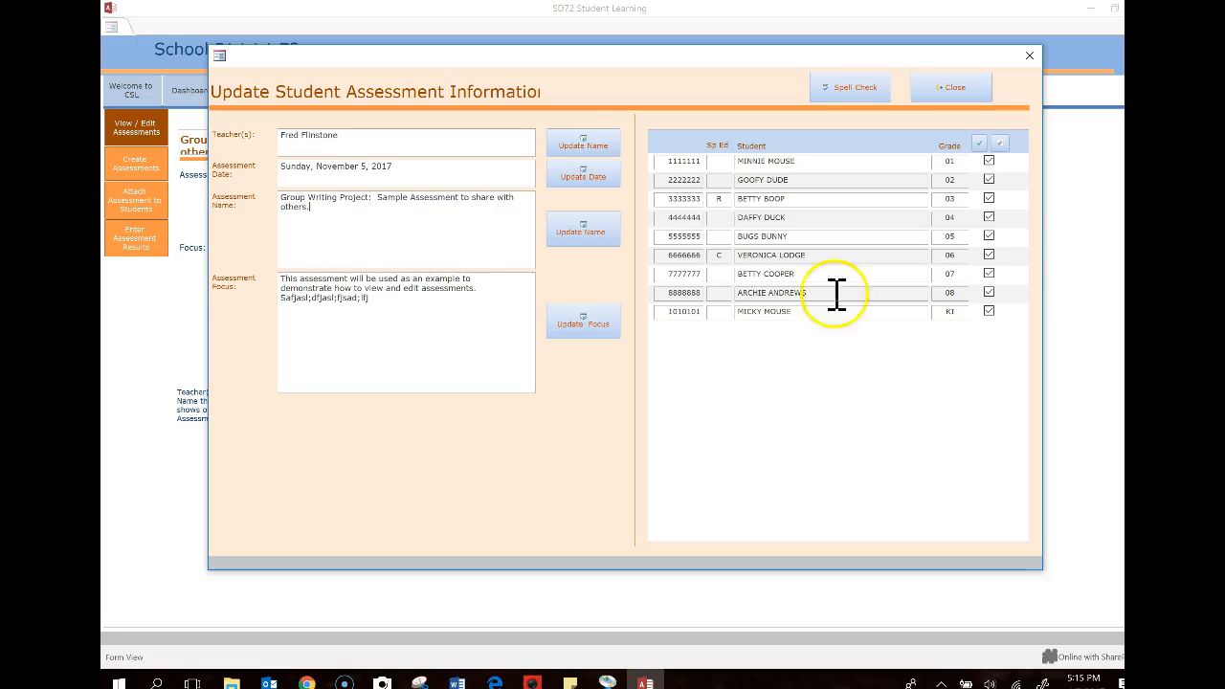
left_click(989, 179)
left_click(988, 198)
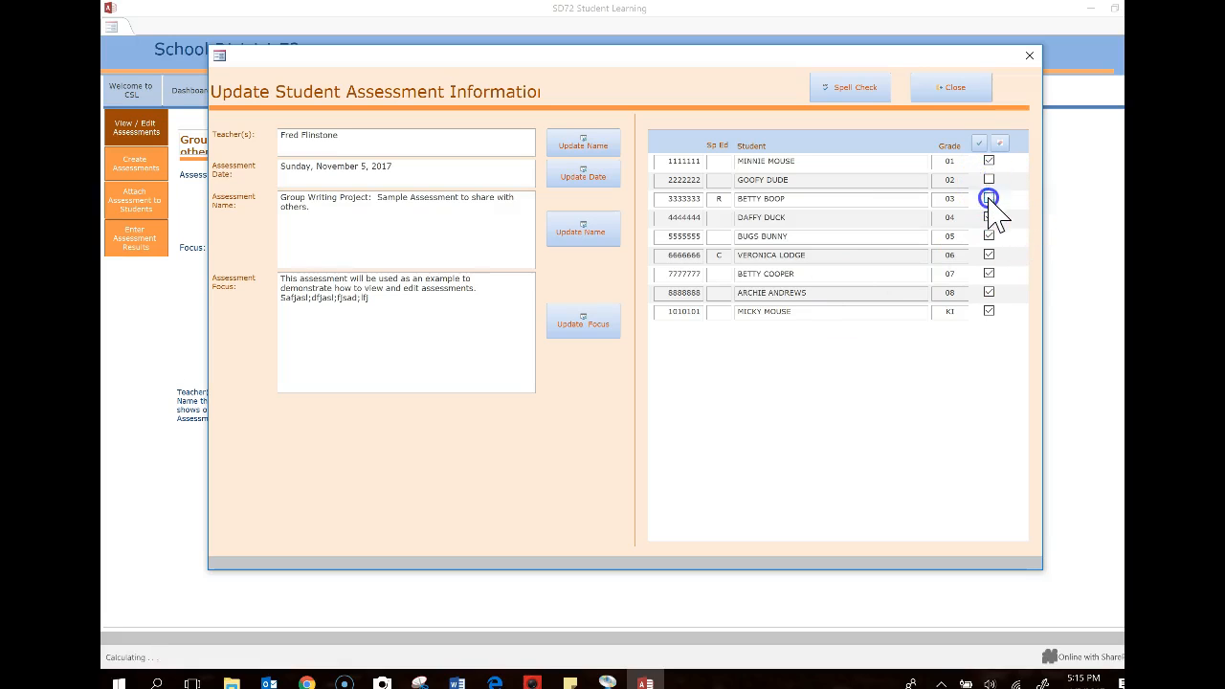
left_click(989, 217)
left_click(990, 235)
left_click(988, 255)
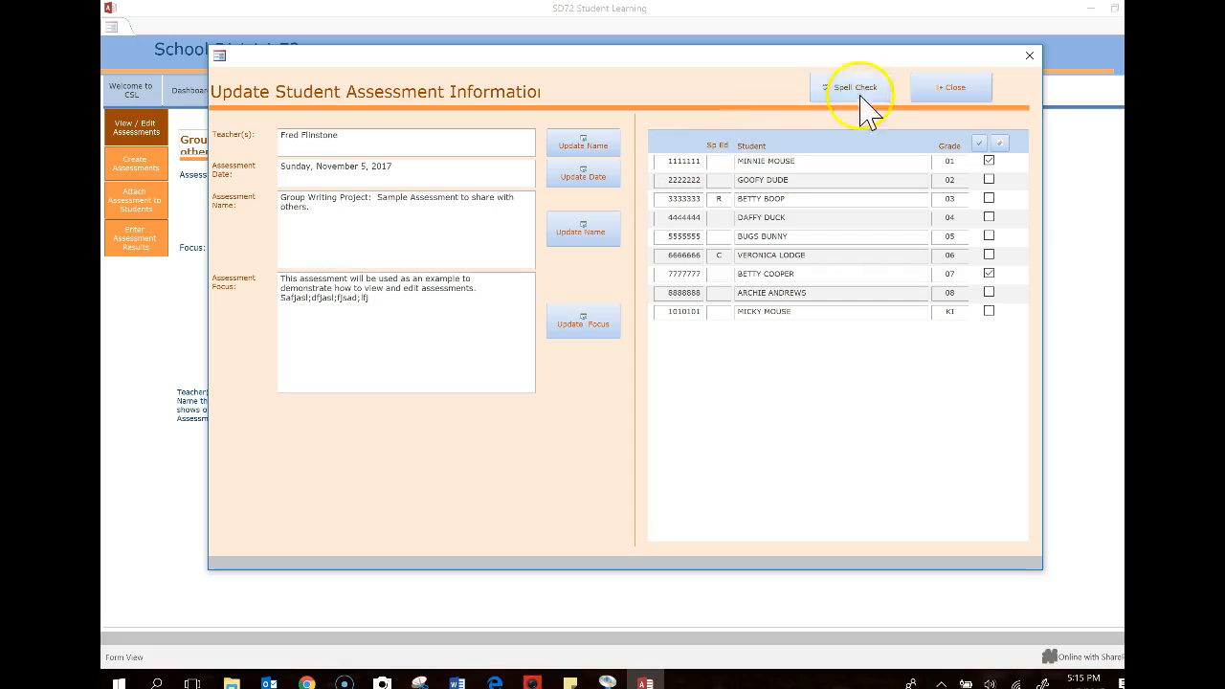
left_click(926, 87)
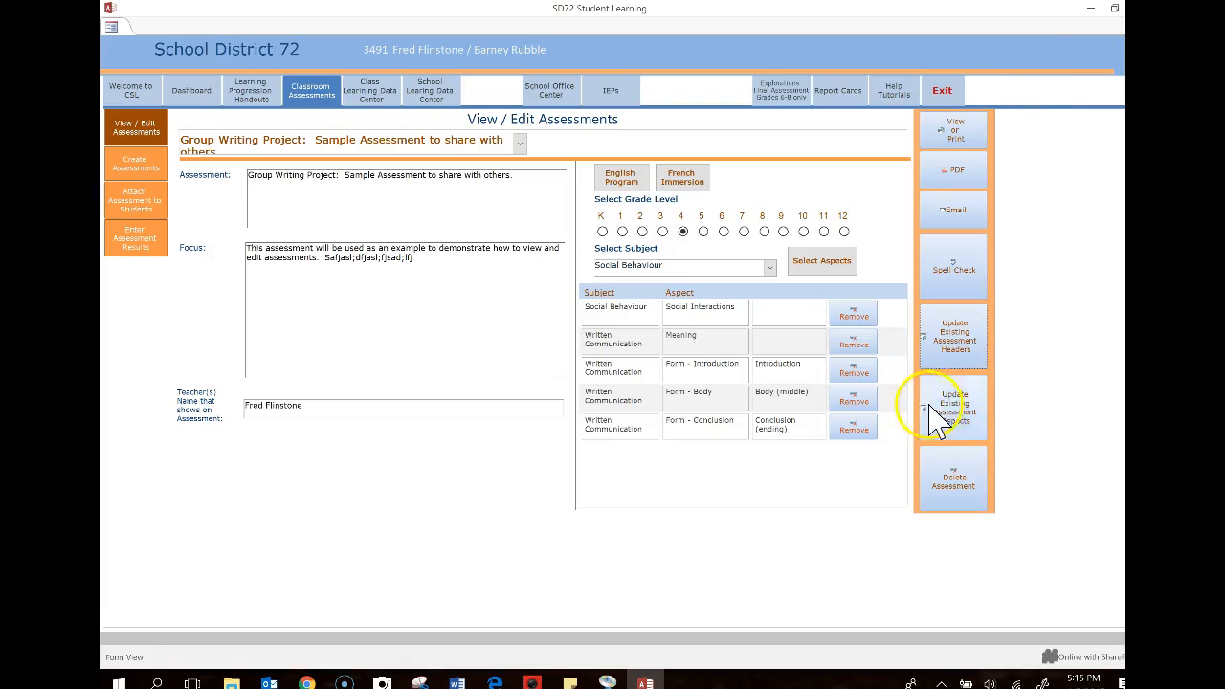
Update the existing assessments of all listed students to include only the current aspects.
left_click(958, 402)
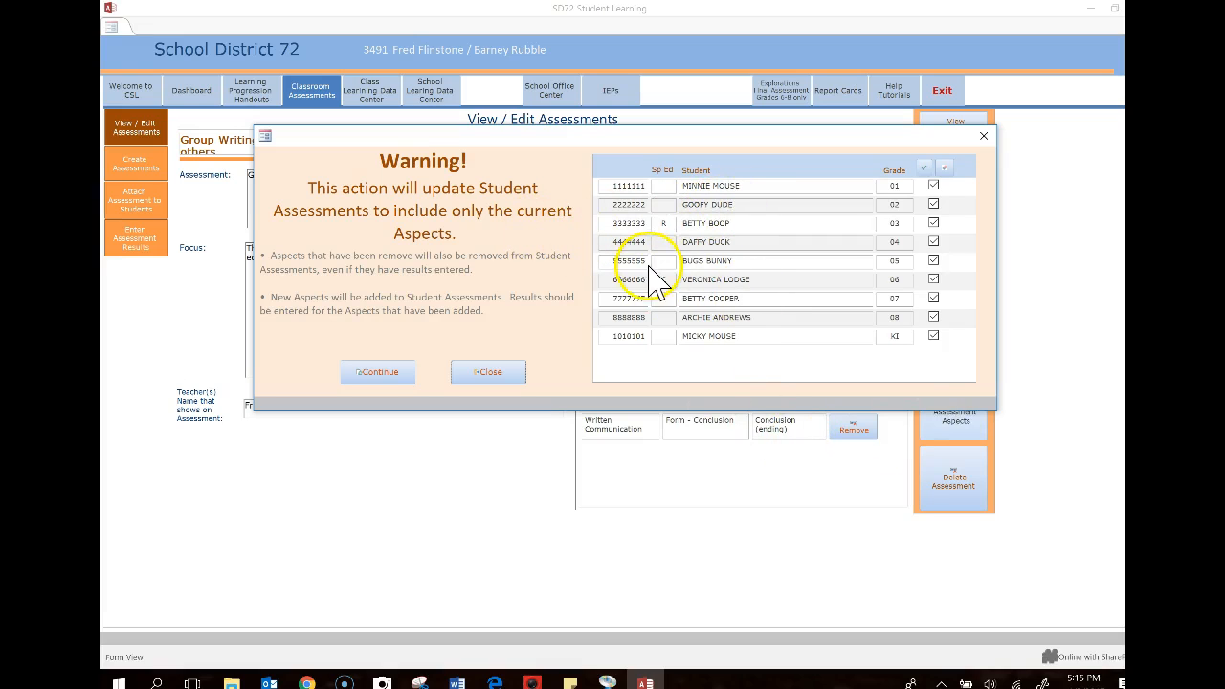
left_click(376, 370)
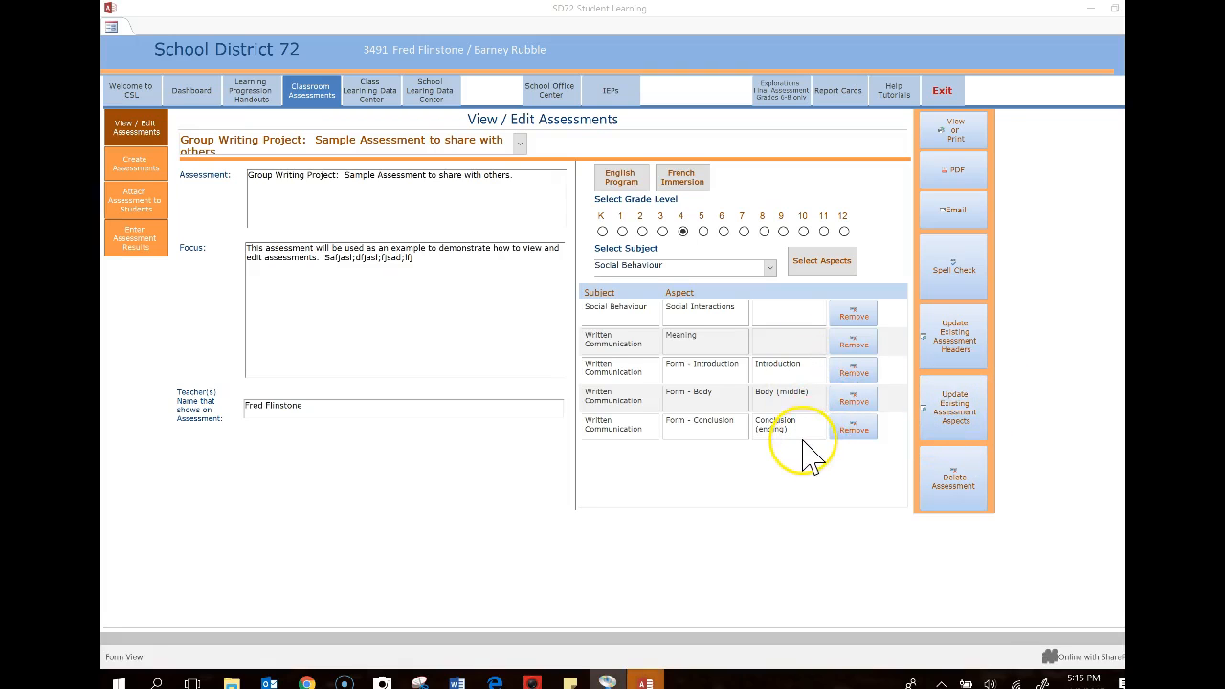
left_click(951, 484)
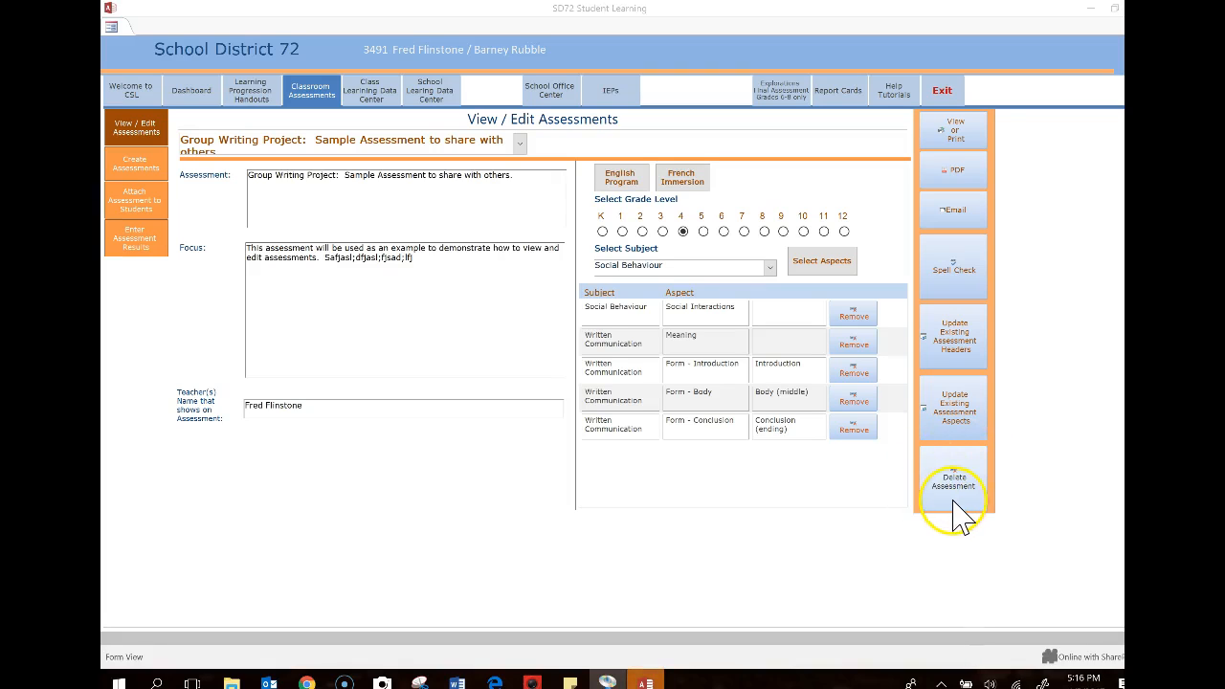